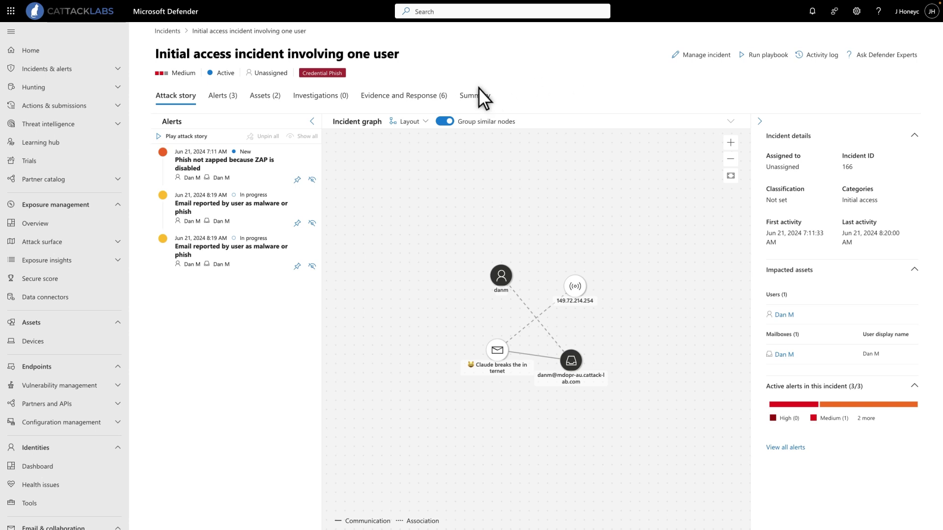
Step: Filter the incident's evidence to emails and open the 'Claude breaks the internet' email details
{"action": "left_click", "coordinate": [426, 108]}
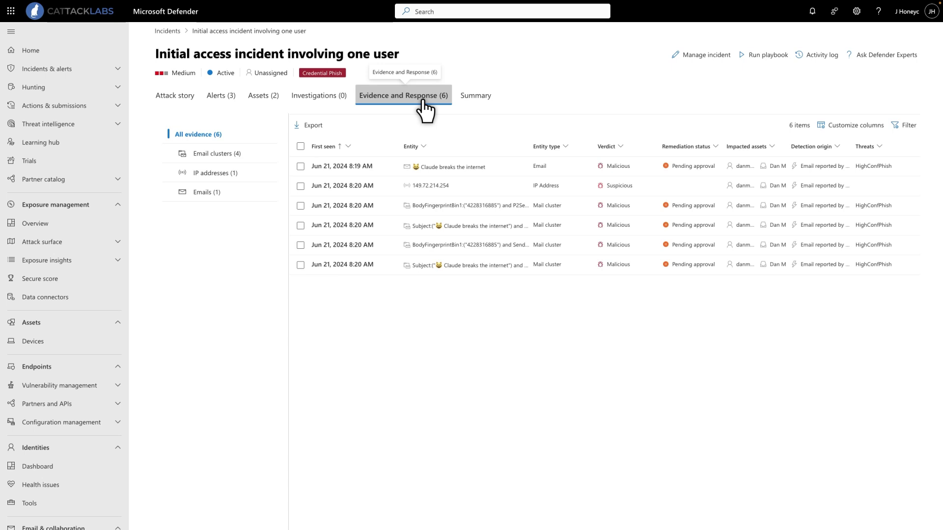
{"action": "left_click", "coordinate": [223, 203]}
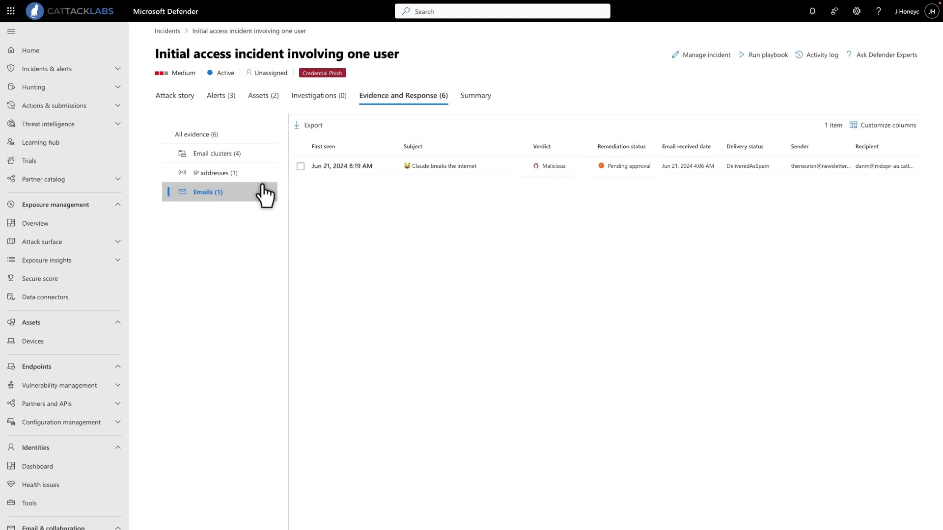
{"action": "left_click", "coordinate": [387, 166]}
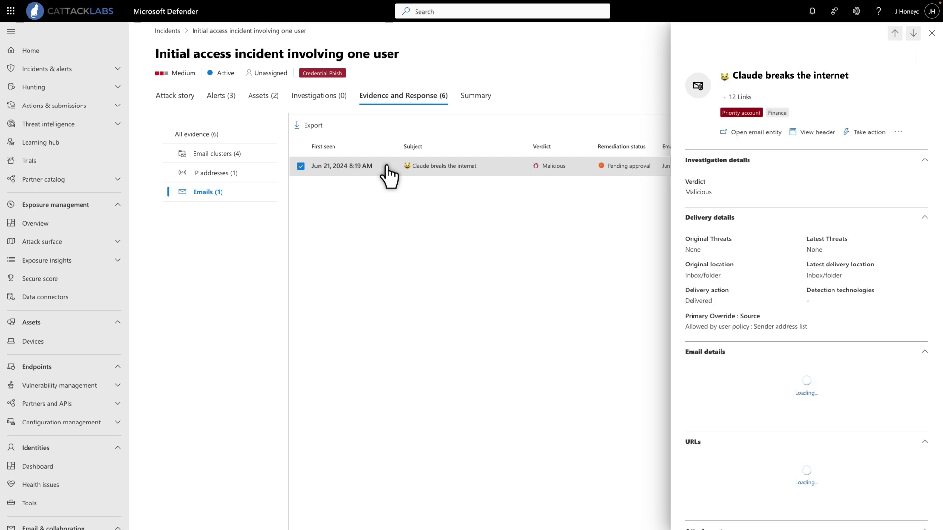
{"action": "scroll", "coordinate": [731, 194], "scroll_direction": "down", "scroll_amount": 1}
{"action": "scroll", "coordinate": [745, 197], "scroll_direction": "down", "scroll_amount": 3}
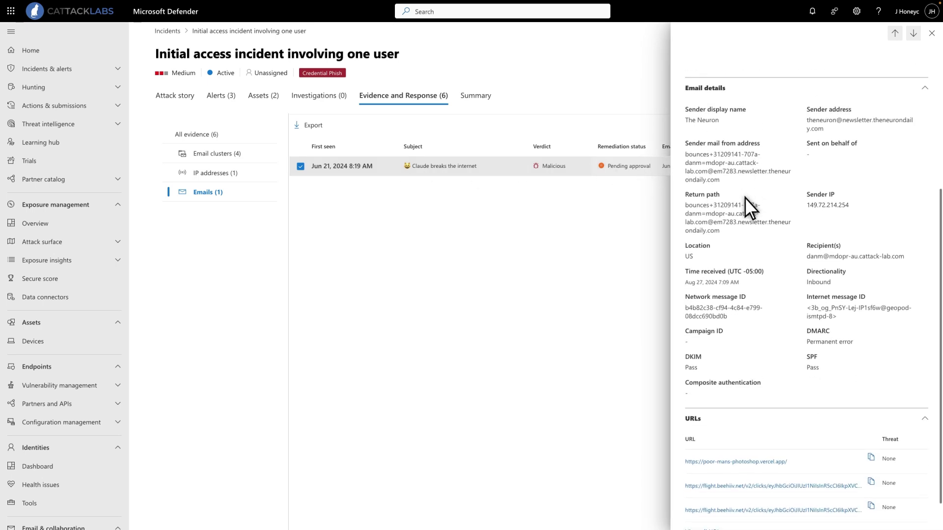
{"action": "scroll", "coordinate": [745, 197], "scroll_direction": "down", "scroll_amount": 1}
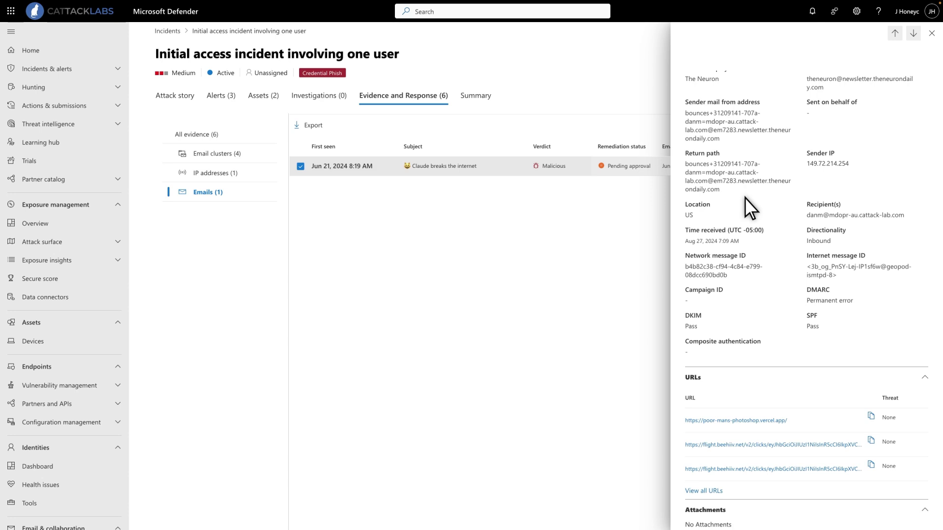
{"action": "scroll", "coordinate": [746, 198], "scroll_direction": "up", "scroll_amount": 5}
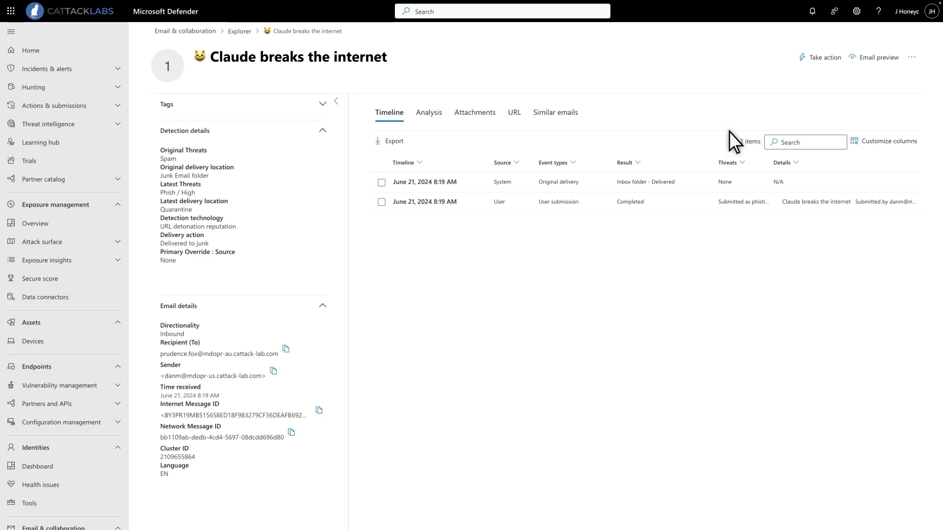
Step: Select the email's Phish-rated URL and start blocking it
{"action": "left_click", "coordinate": [511, 118]}
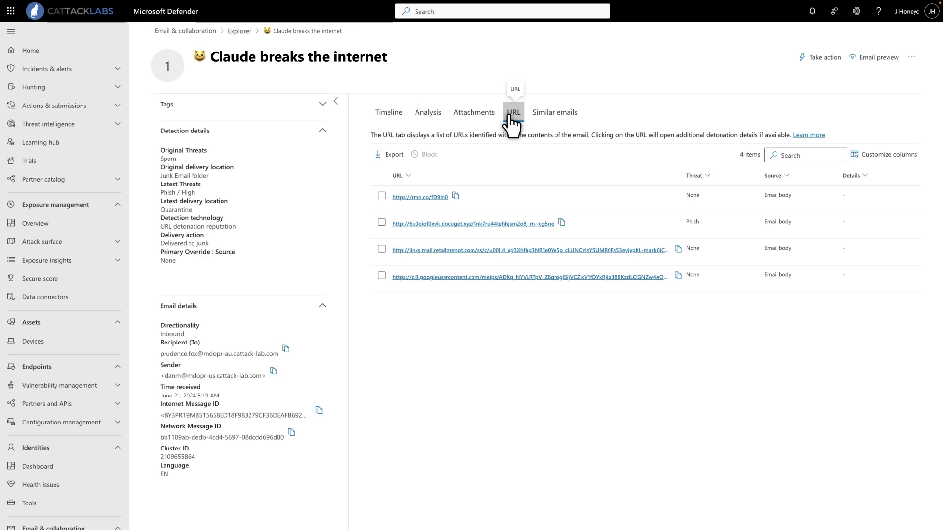
{"action": "left_click", "coordinate": [382, 224]}
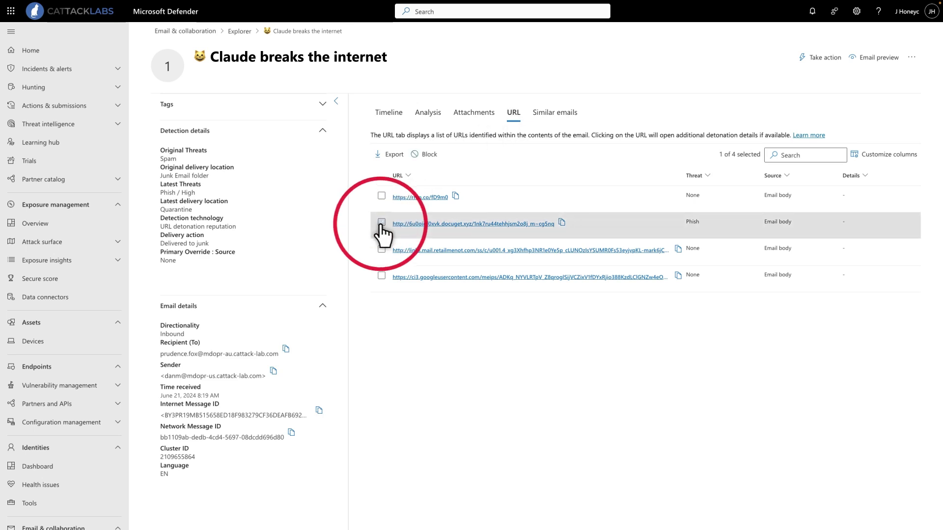
{"action": "left_click", "coordinate": [420, 154]}
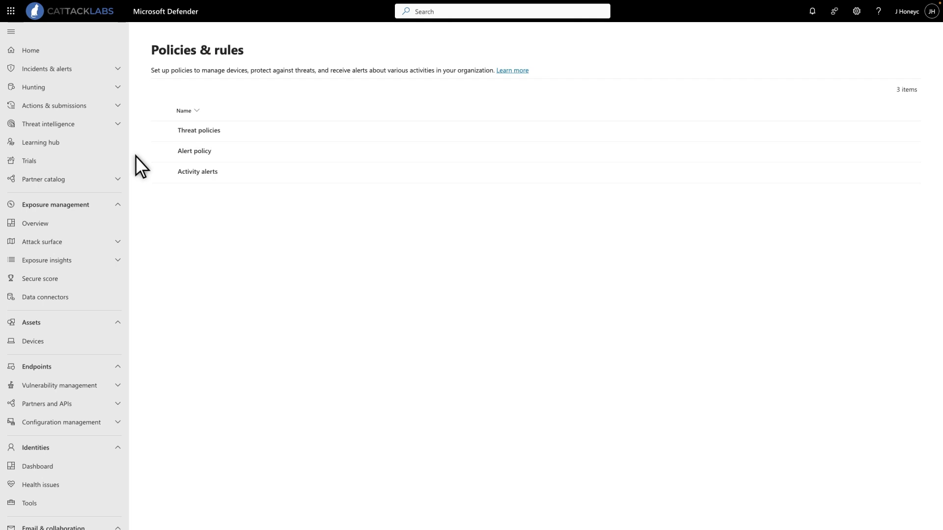
Step: Review the URLs in Threat policies' Tenant Allow/Block Lists
{"action": "left_click", "coordinate": [197, 132]}
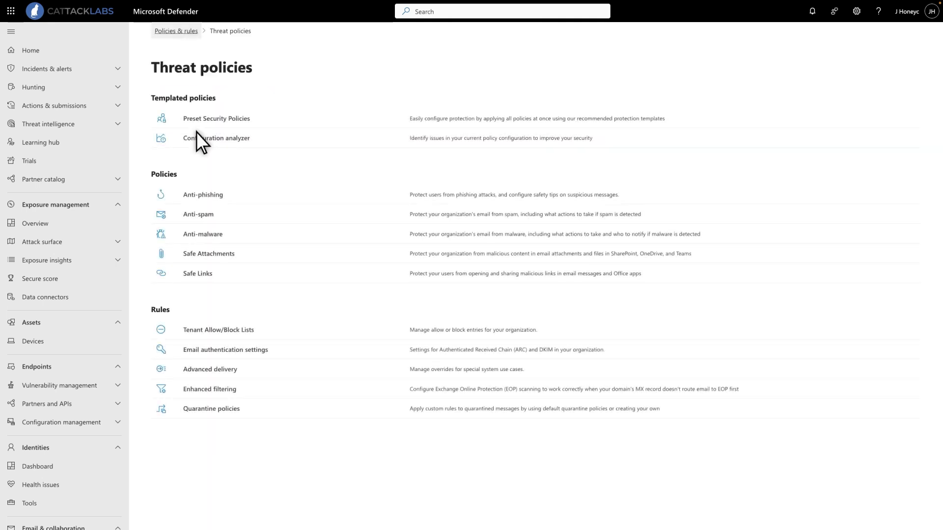
{"action": "left_click", "coordinate": [190, 333]}
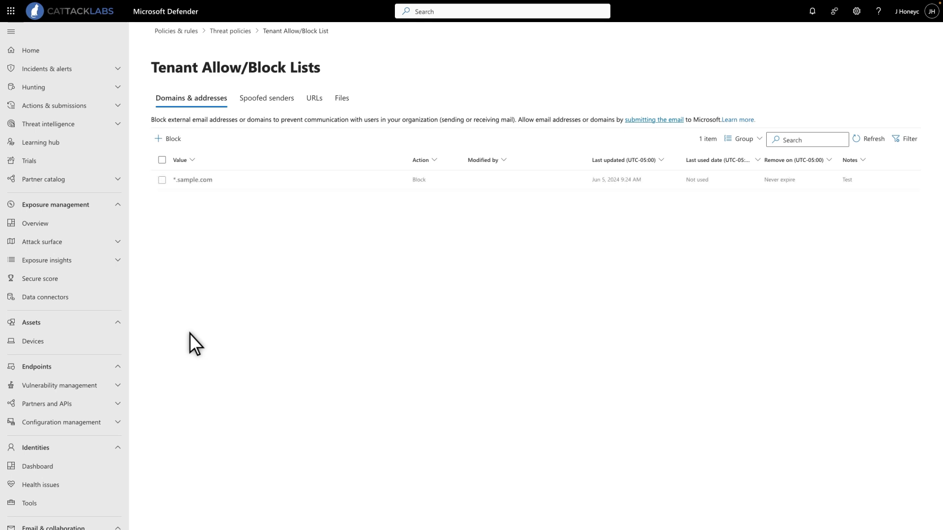
{"action": "left_click", "coordinate": [322, 99]}
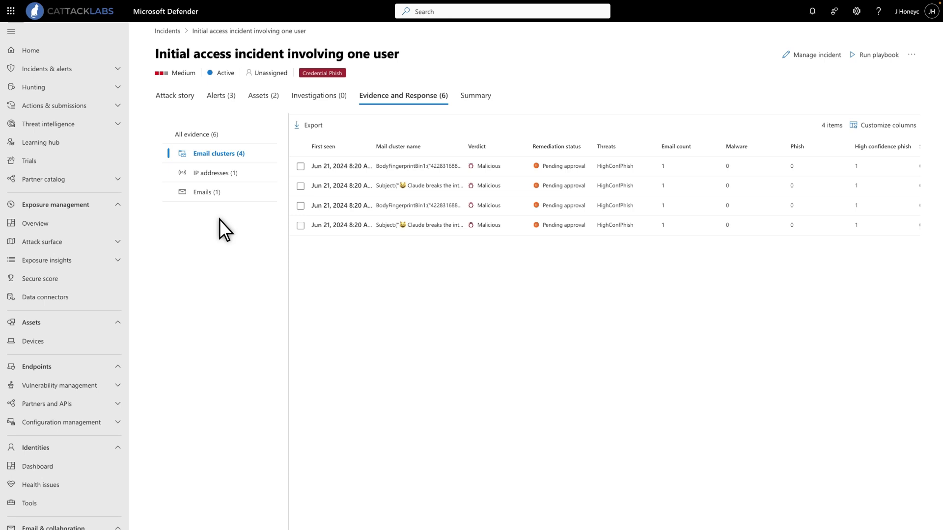
Step: Inspect the fourth email cluster's details and examine it in Explorer
{"action": "left_click", "coordinate": [310, 227]}
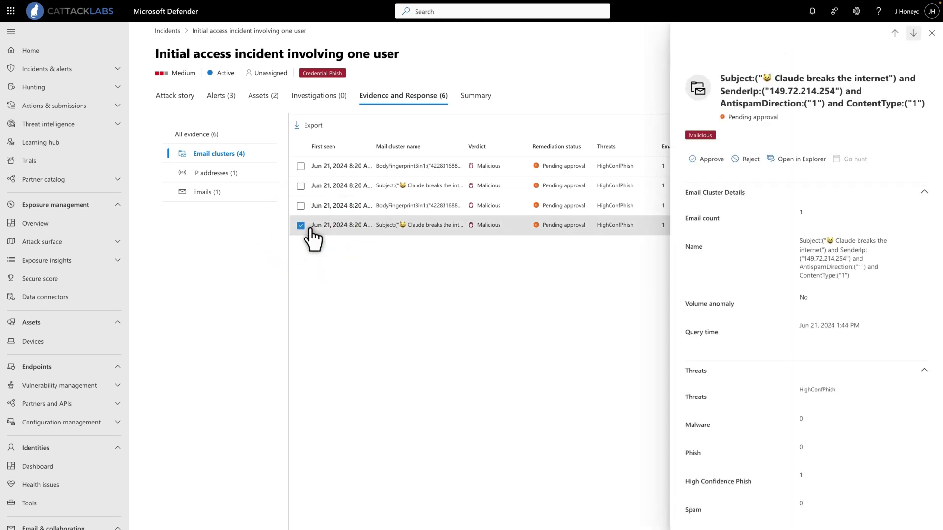
{"action": "scroll", "coordinate": [739, 444], "scroll_direction": "down", "scroll_amount": 2}
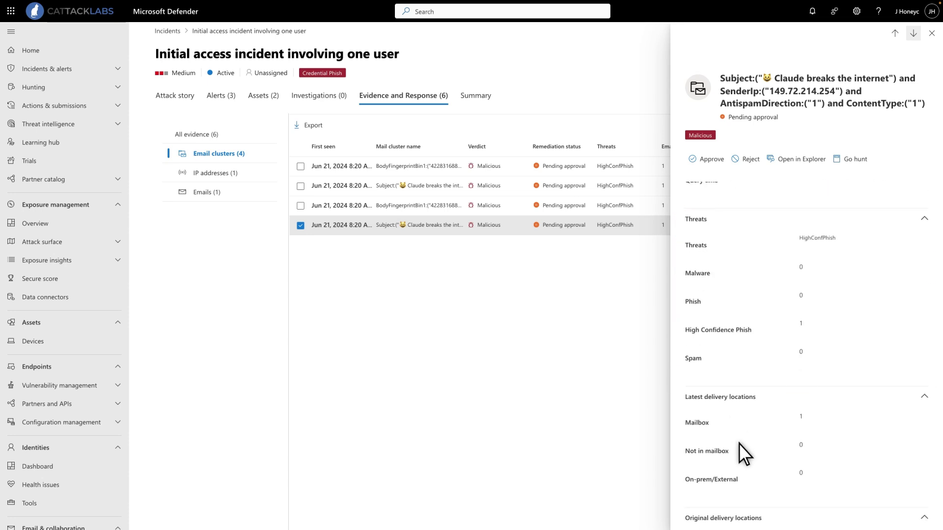
{"action": "scroll", "coordinate": [739, 444], "scroll_direction": "down", "scroll_amount": 1}
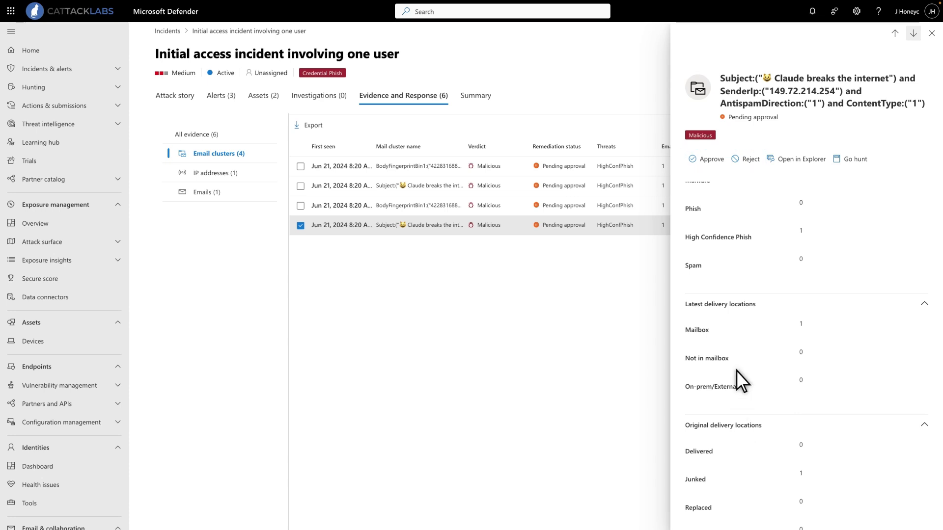
{"action": "left_click", "coordinate": [779, 164]}
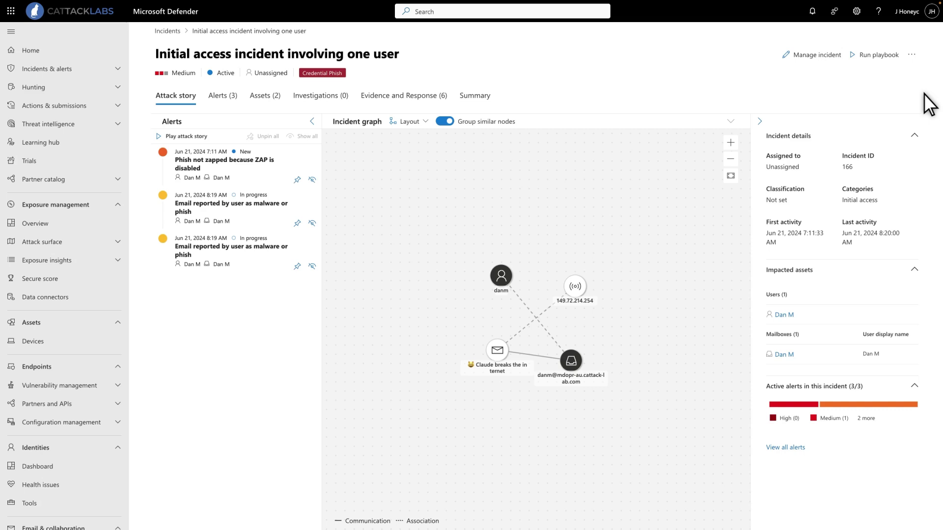
Step: Set the incident to Resolved with classification True positive – Phishing
{"action": "left_click", "coordinate": [796, 57]}
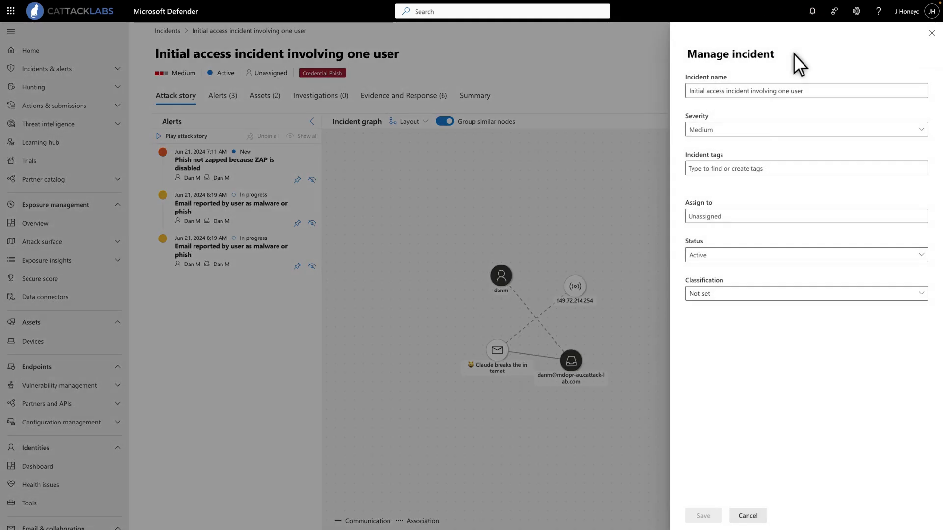
{"action": "left_click", "coordinate": [711, 258]}
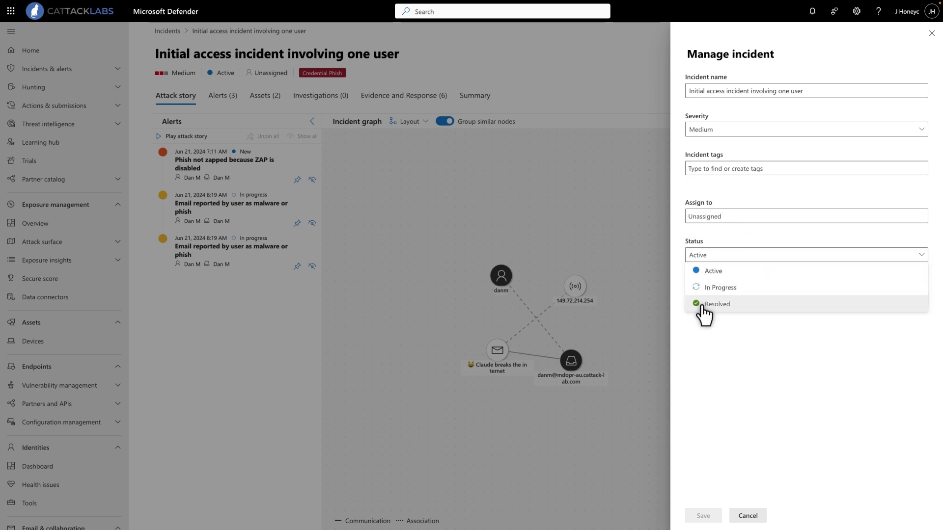
{"action": "left_click", "coordinate": [700, 305]}
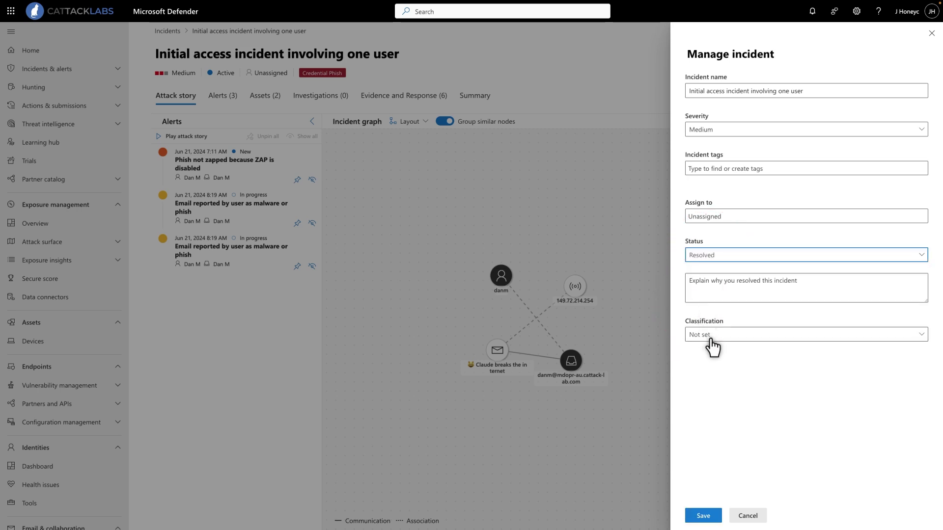
{"action": "left_click", "coordinate": [709, 336]}
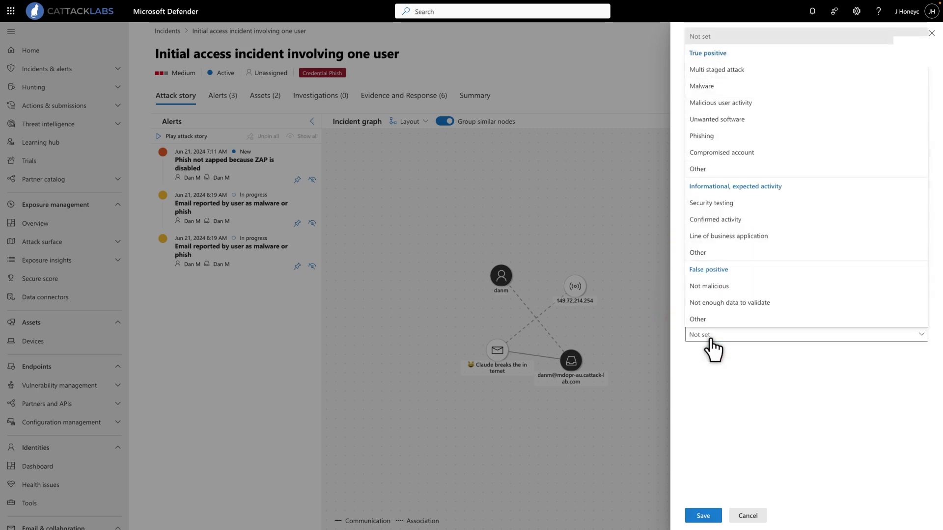
{"action": "left_click", "coordinate": [720, 136]}
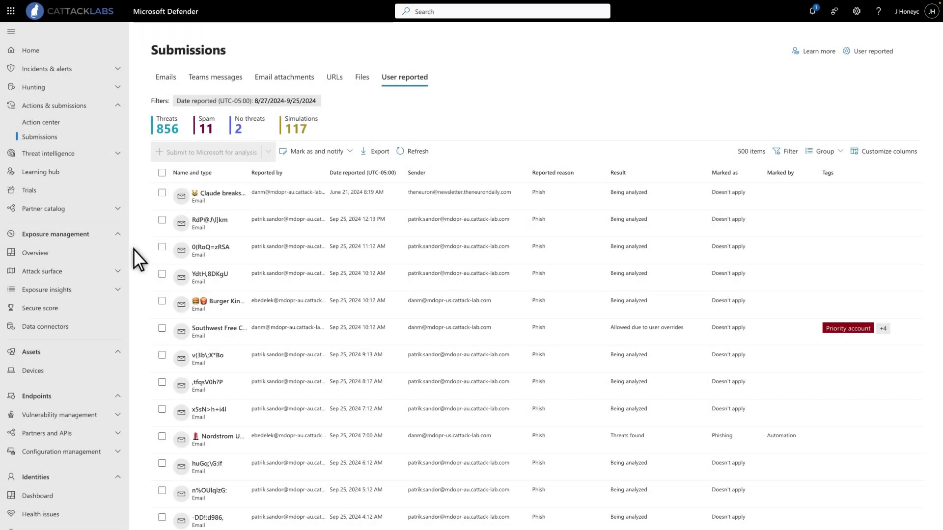
Step: Select the 'Claude breaks the internet' submission and list its Mark as and notify verdicts
{"action": "left_click", "coordinate": [163, 193]}
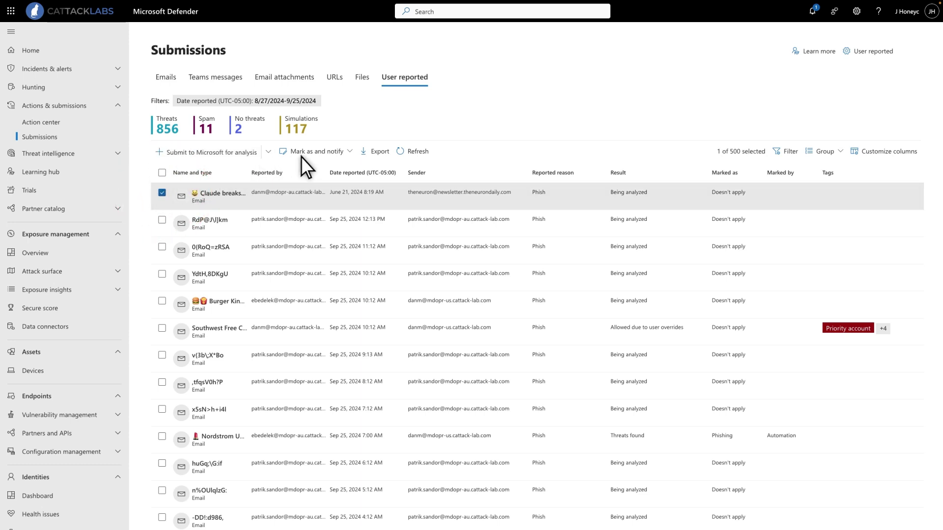
{"action": "left_click", "coordinate": [350, 152]}
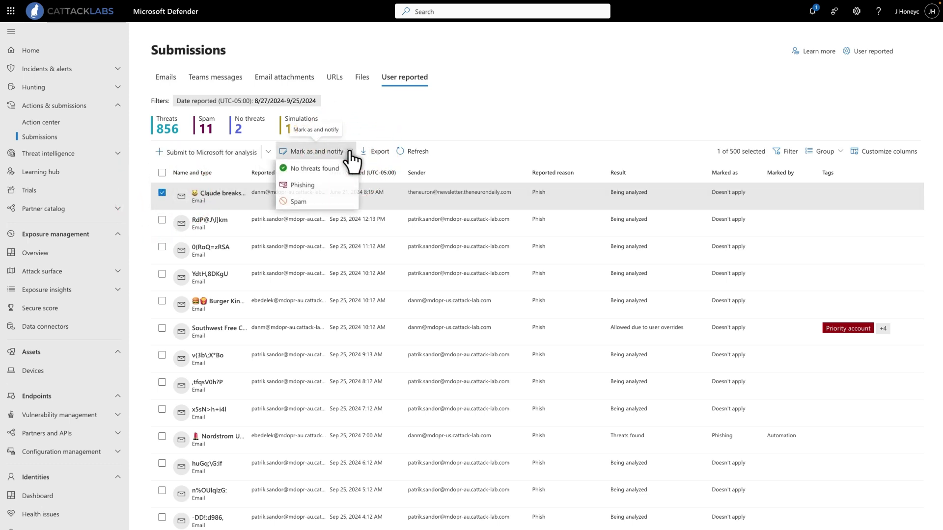